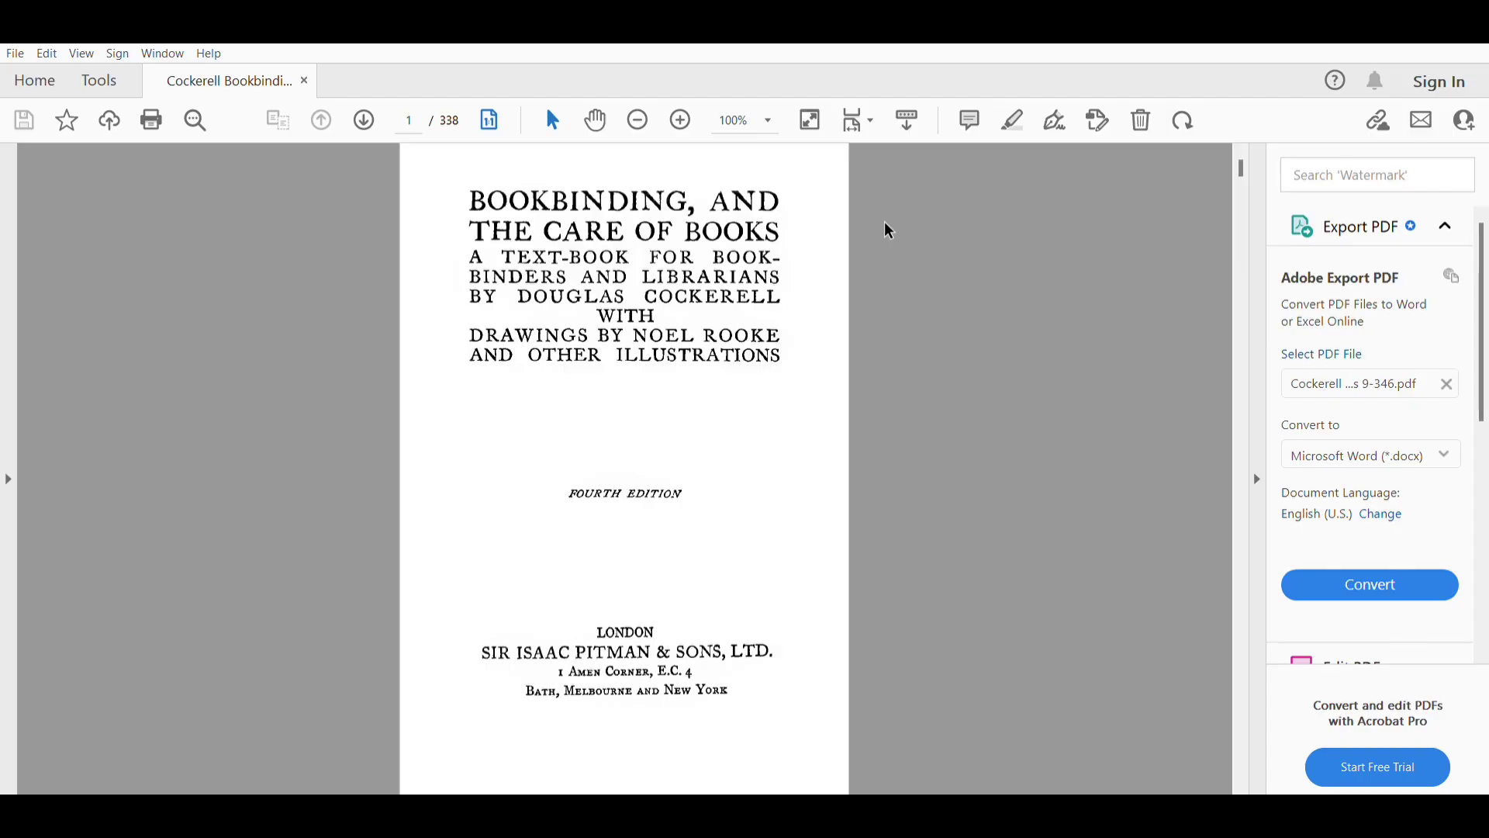
Page through the Cockerell book to the Contents on page 10, then return to the title page
scroll(890, 231, down, 10)
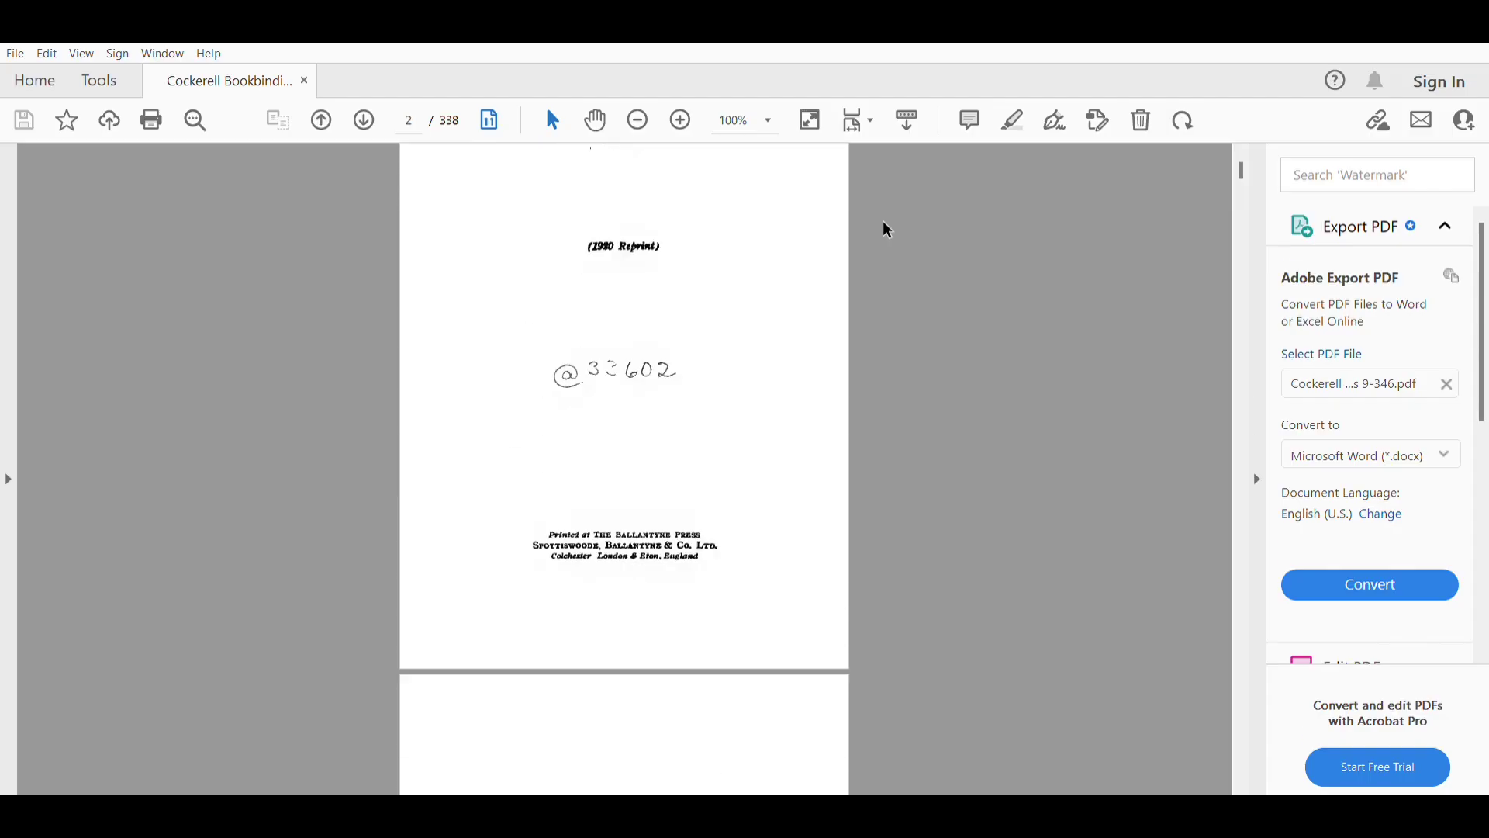
scroll(889, 231, down, 10)
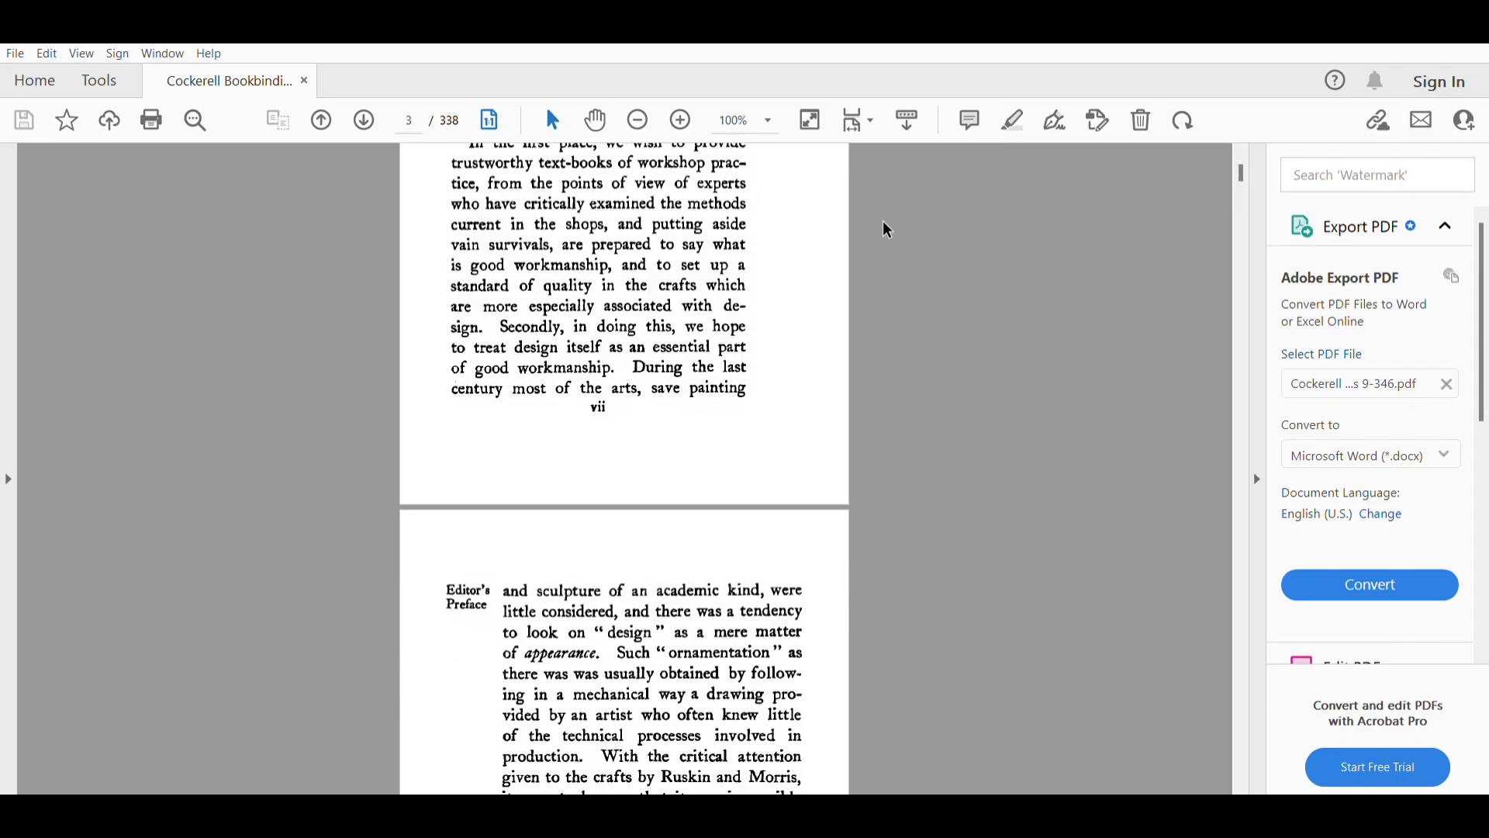
scroll(890, 231, down, 10)
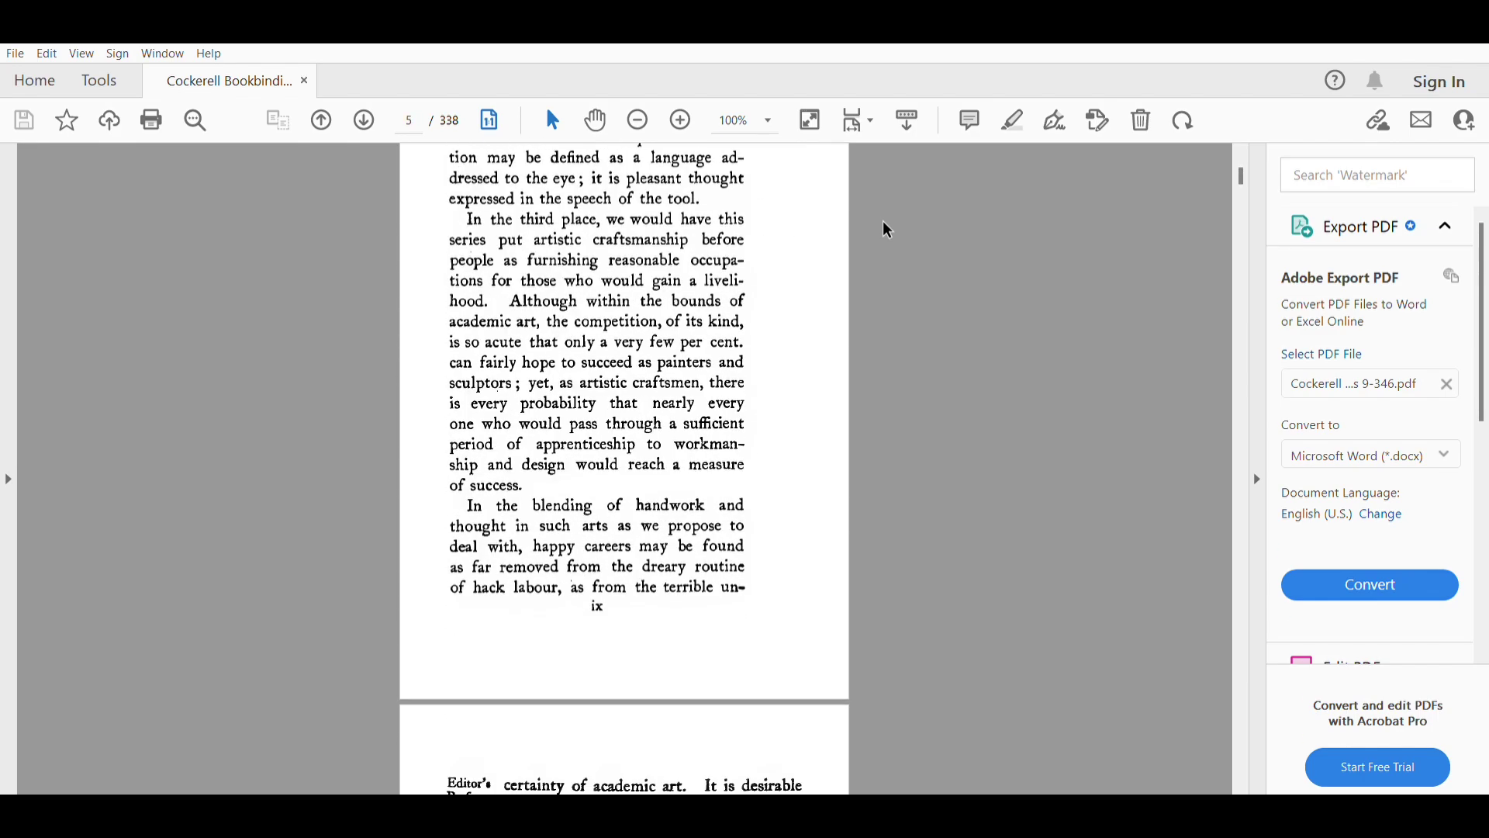
scroll(889, 232, down, 10)
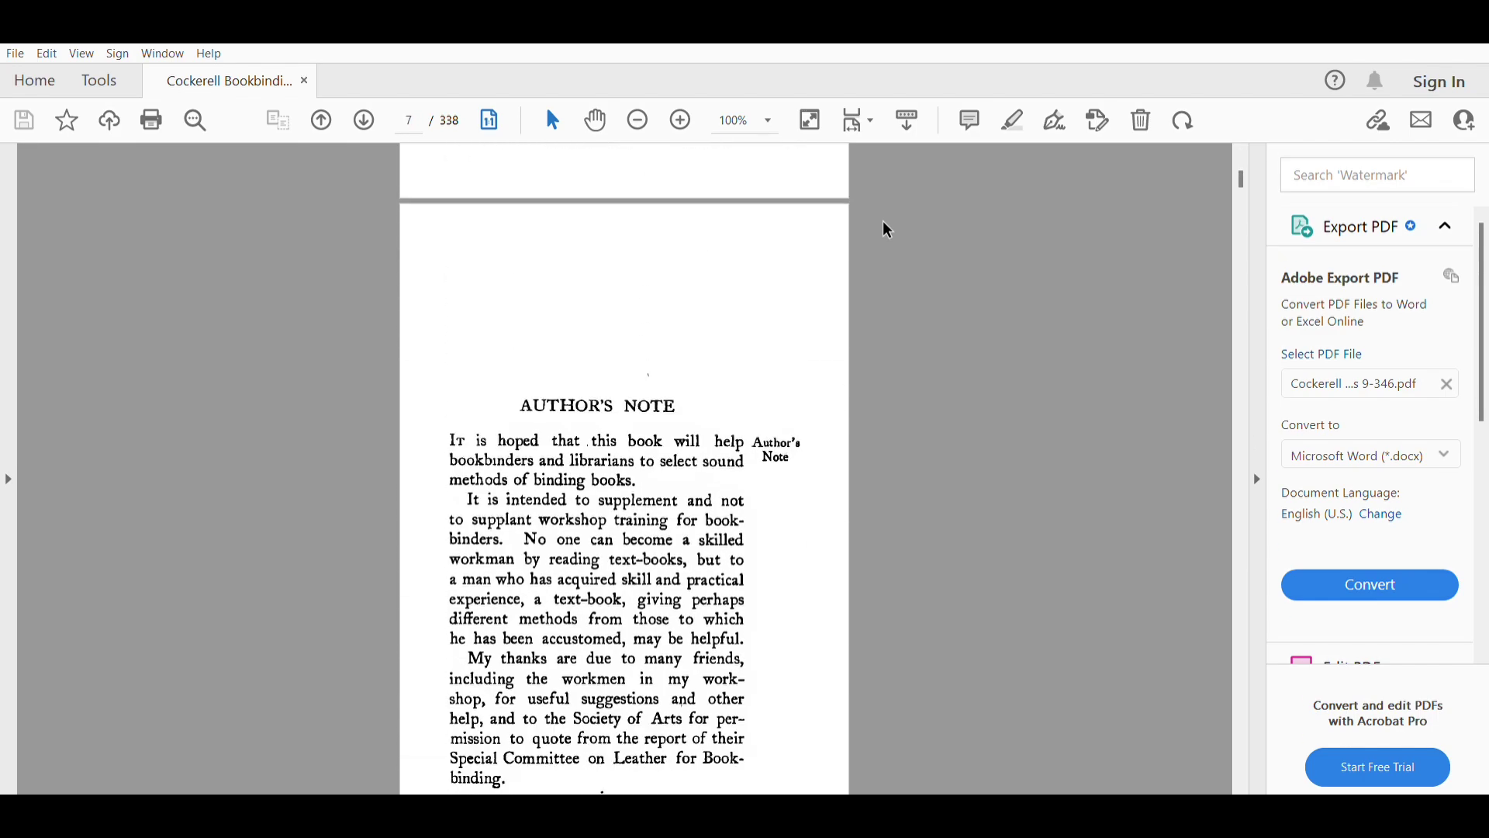
scroll(889, 231, down, 10)
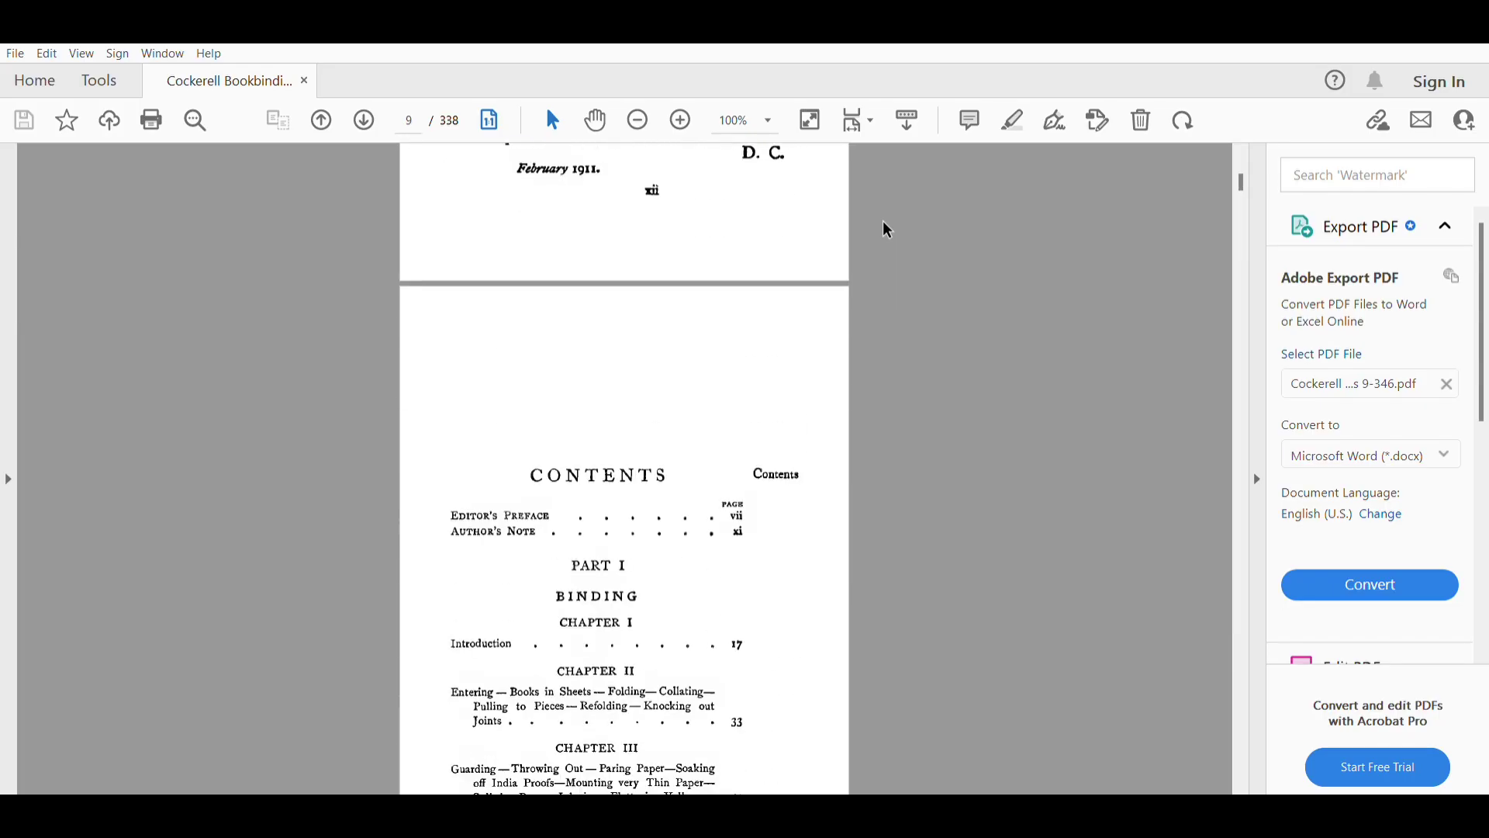
scroll(890, 232, down, 6)
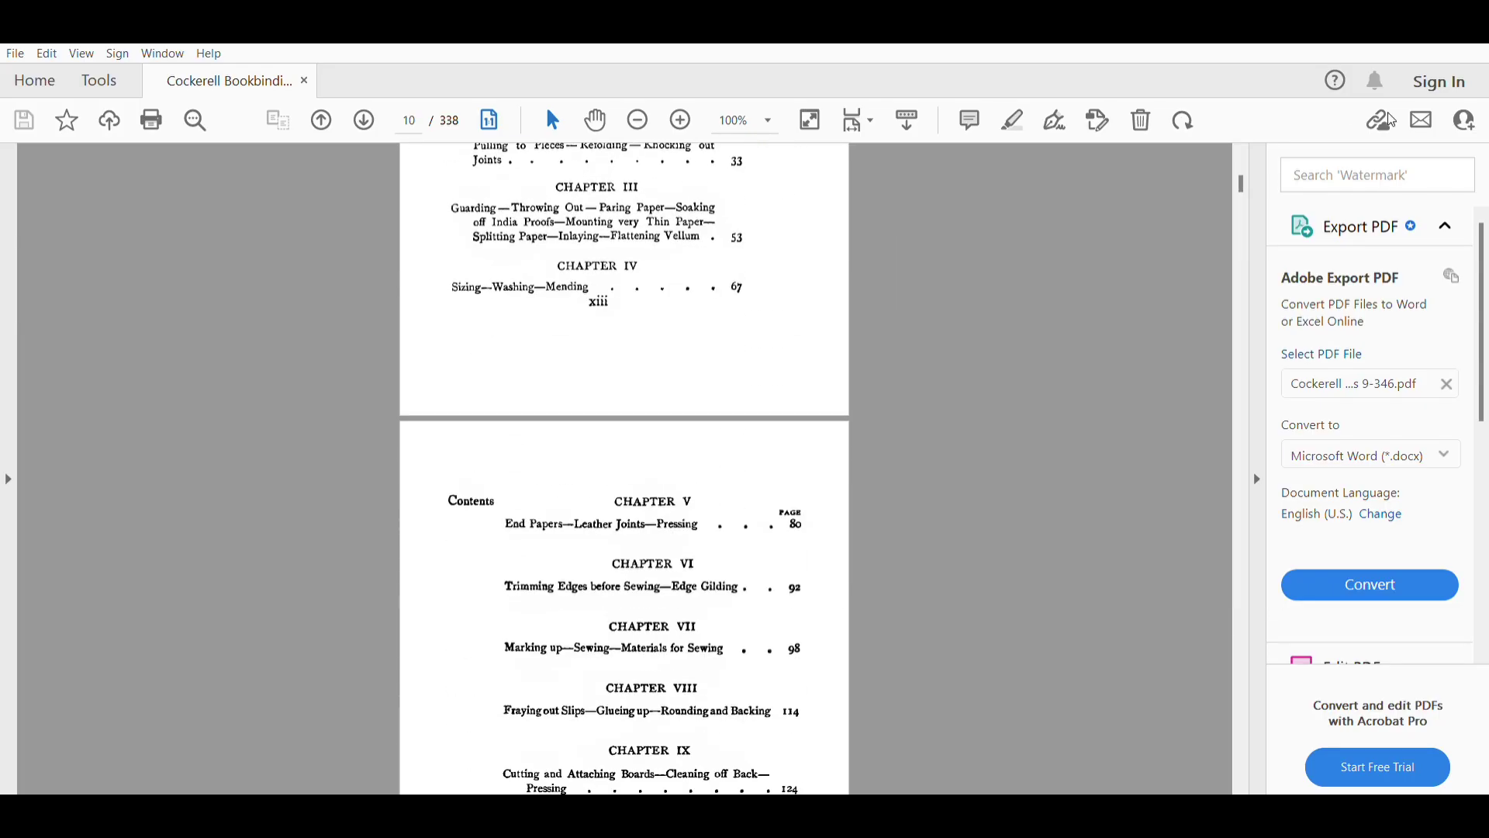
key(Home)
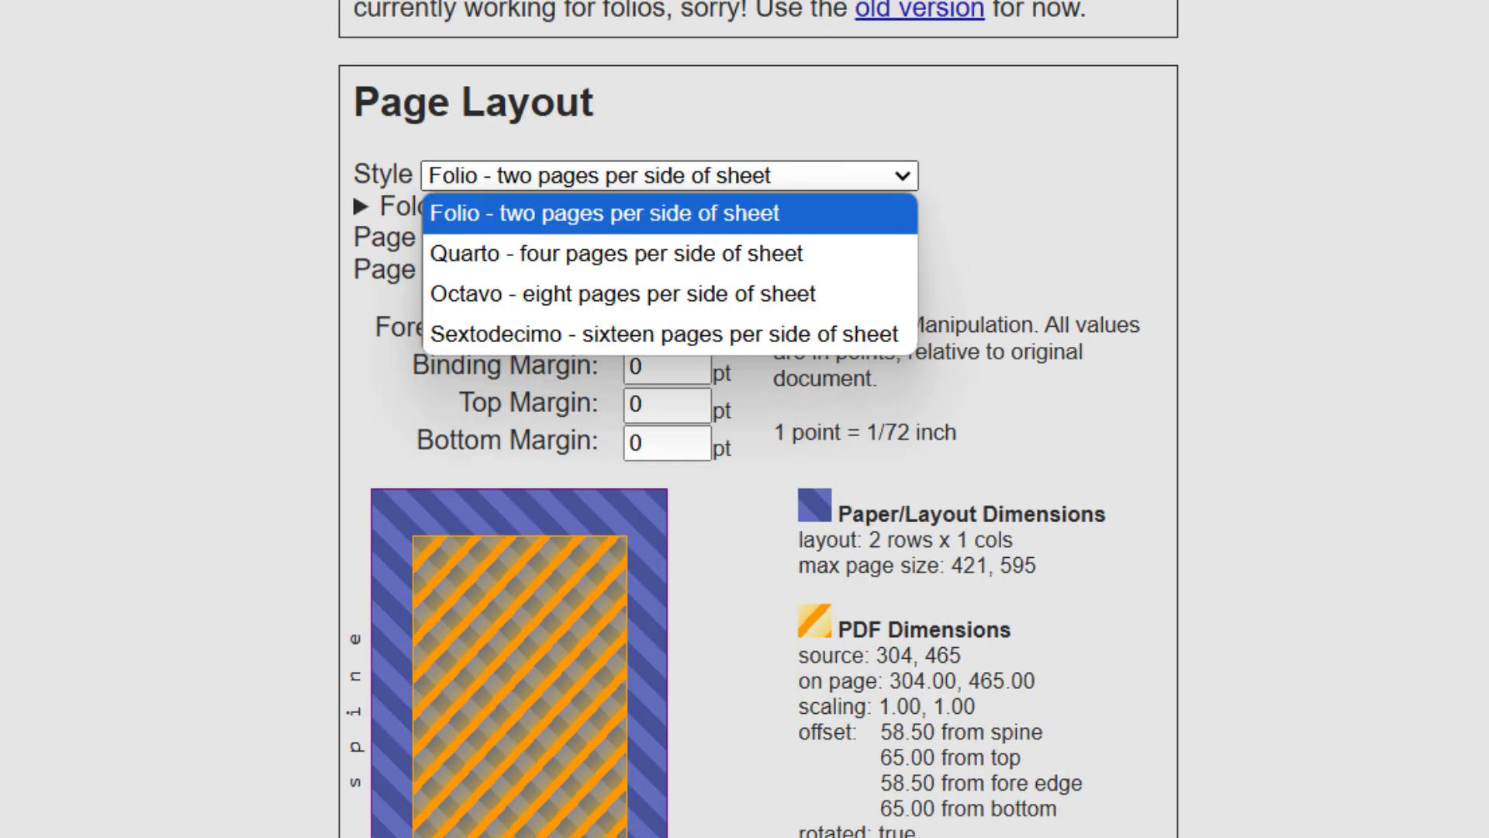
Keep the Folio layout style with original scaling and centred pages
key(Escape)
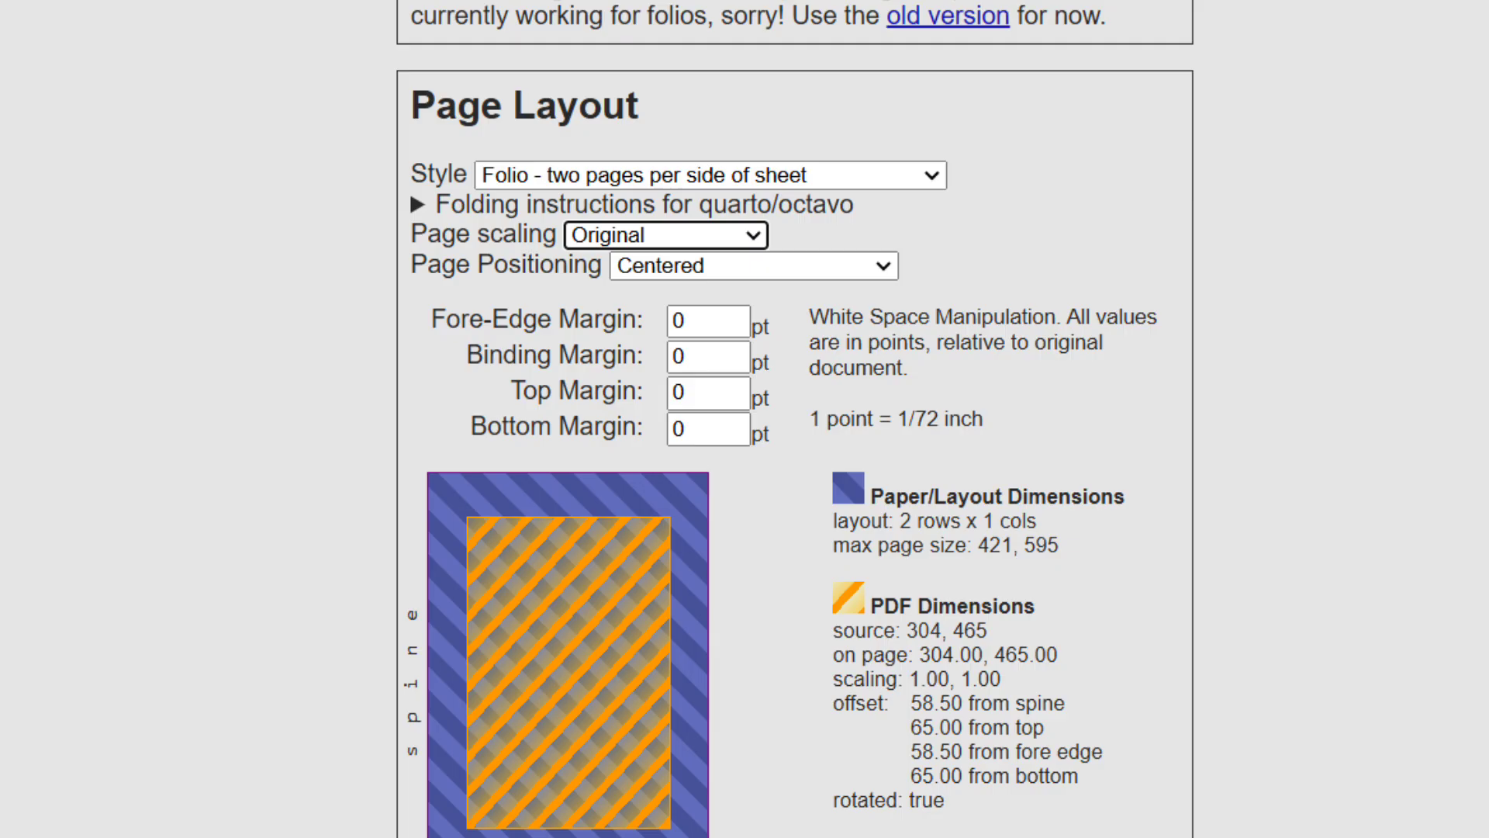
scroll(745, 419, down, 10)
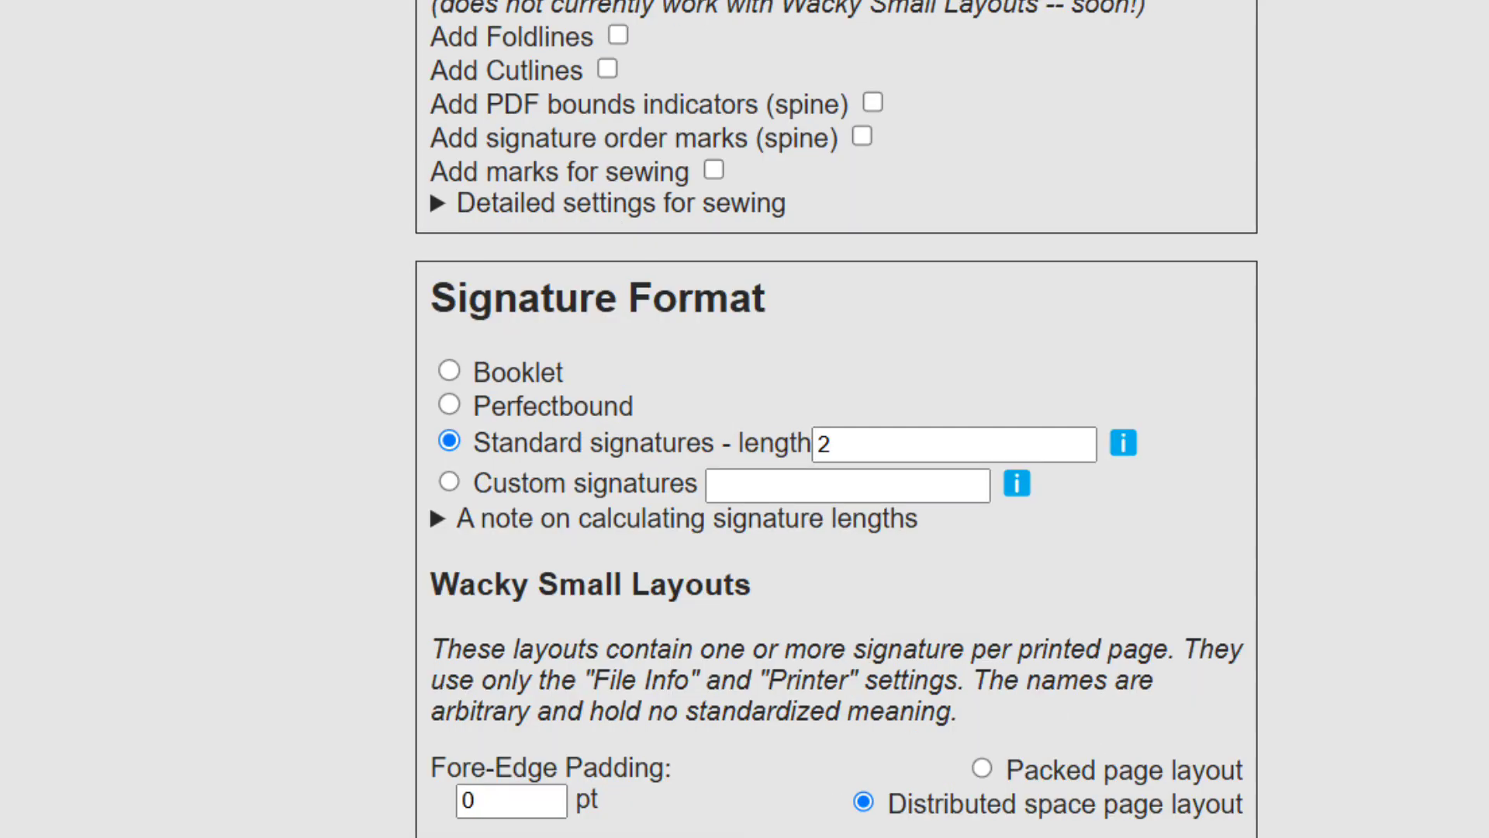
Set the standard signature length to 4, giving 22 signatures across 85 sheets
double_click(824, 444)
text(4)
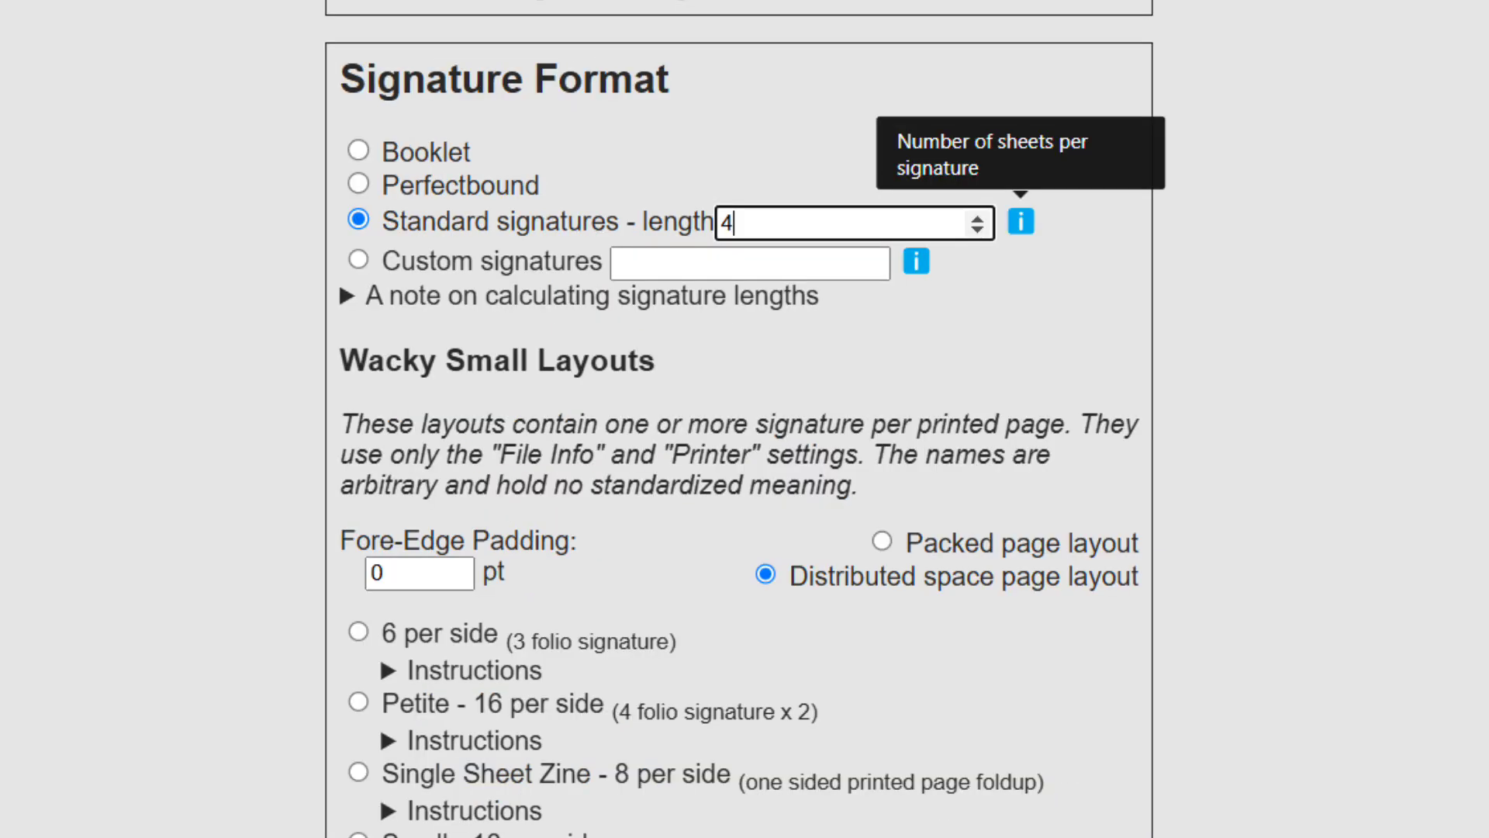
scroll(745, 418, down, 8)
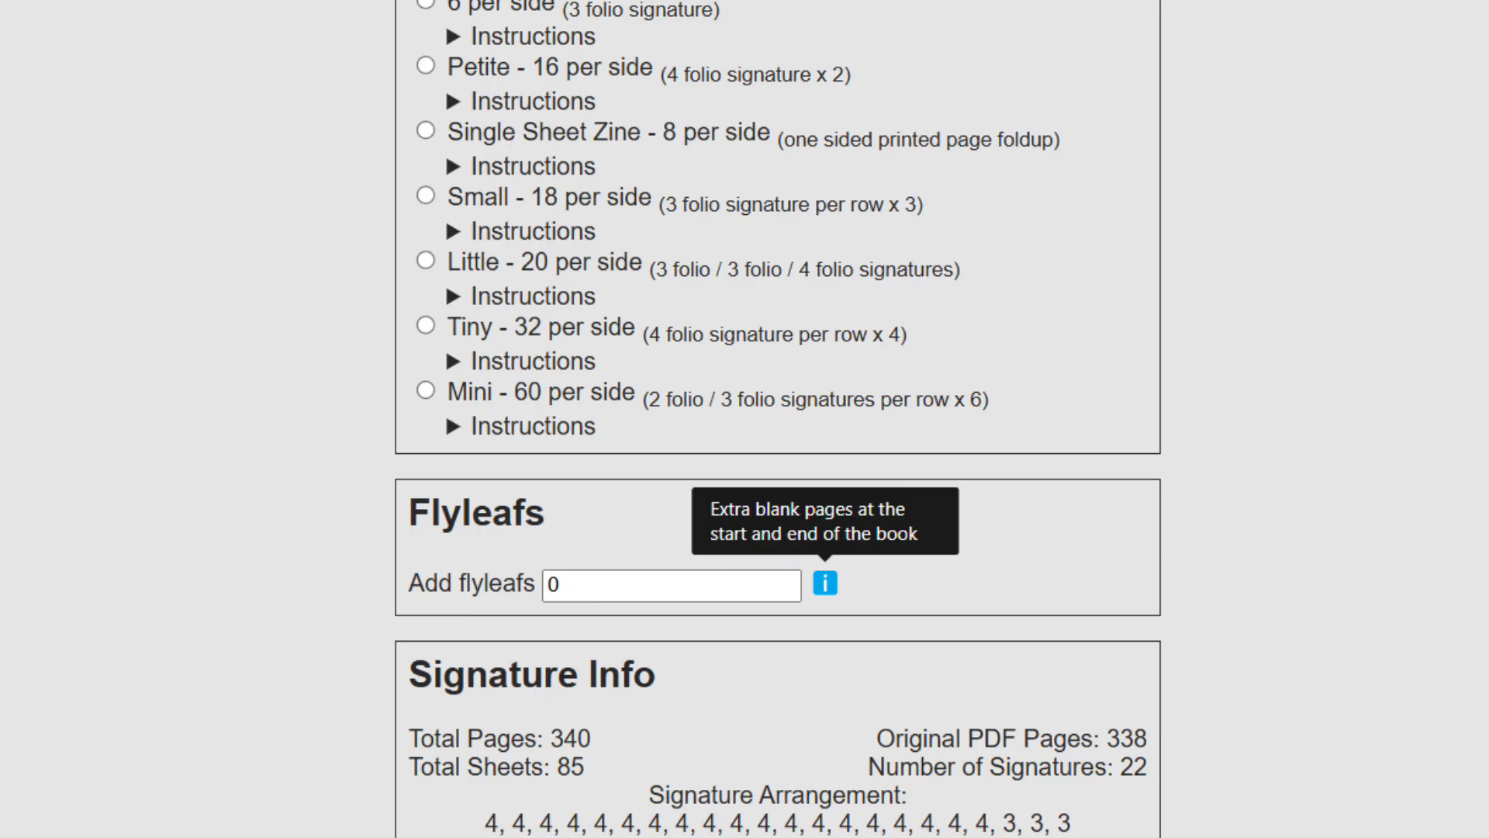
scroll(445, 152, down, 2)
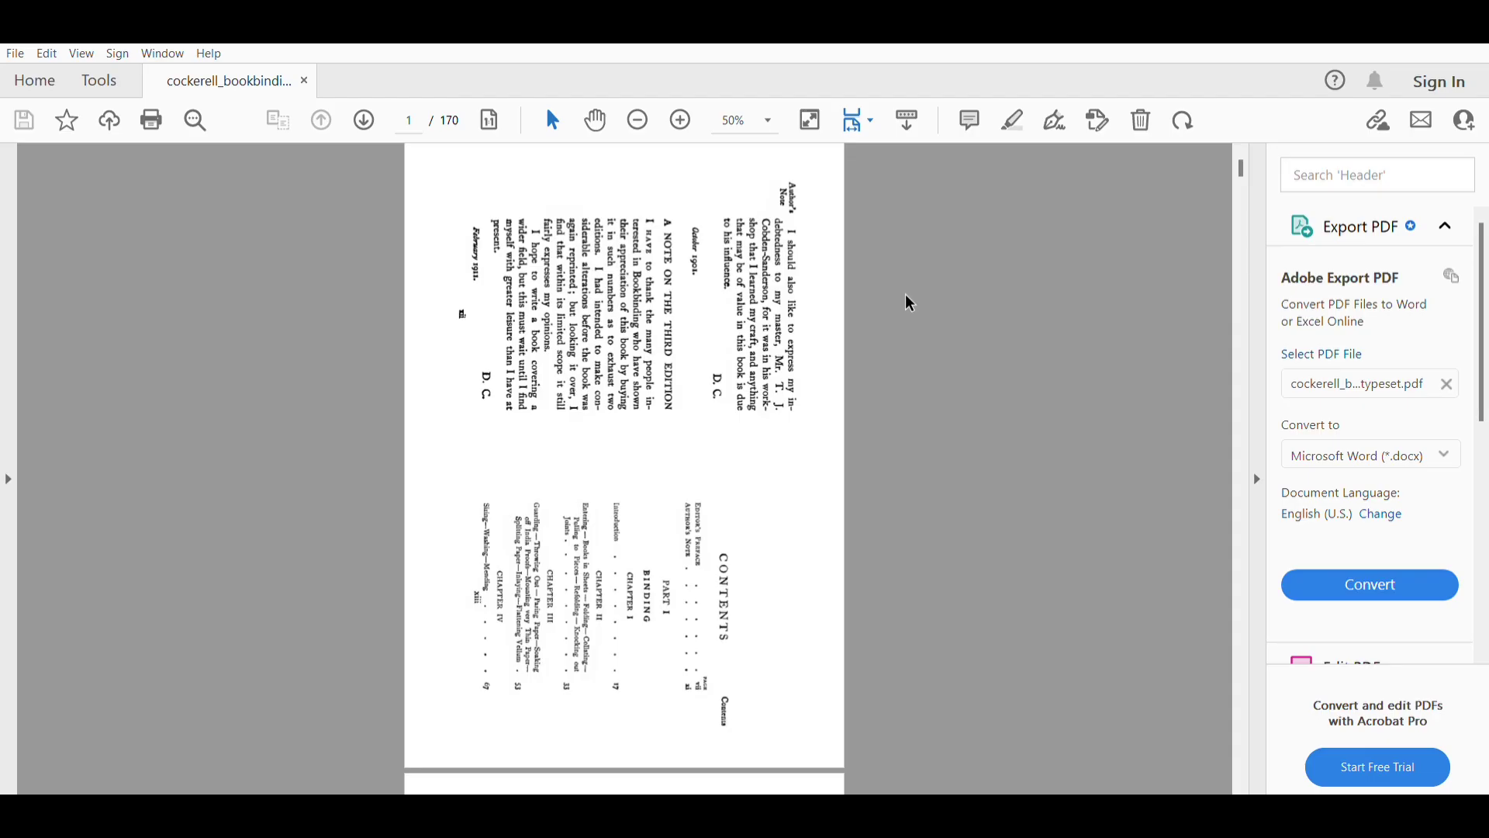
Scroll through the contents pages of the imposed Cockerell bookbinding PDF
scroll(913, 304, down, 6)
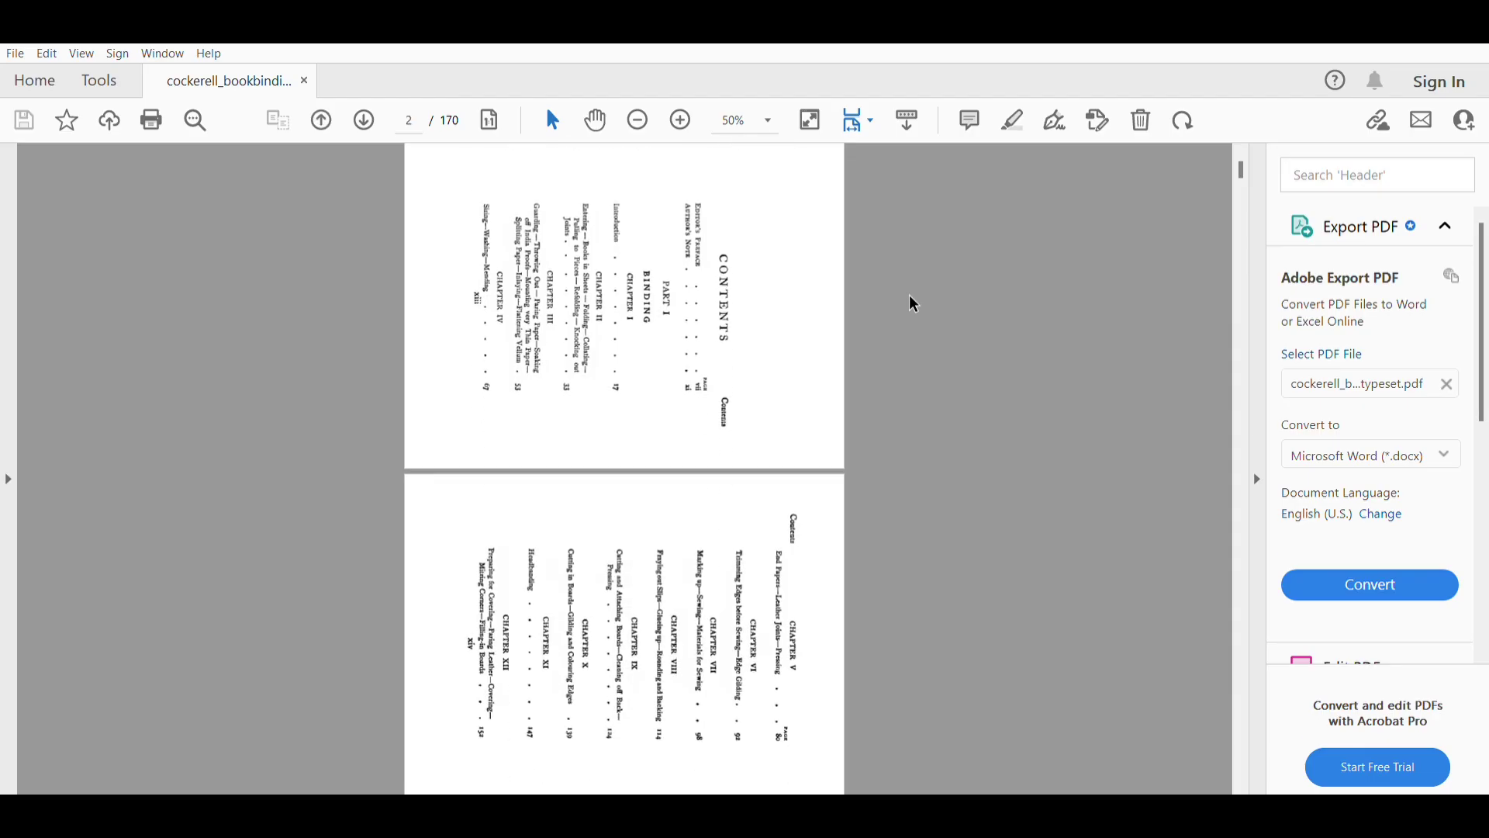
scroll(914, 304, down, 14)
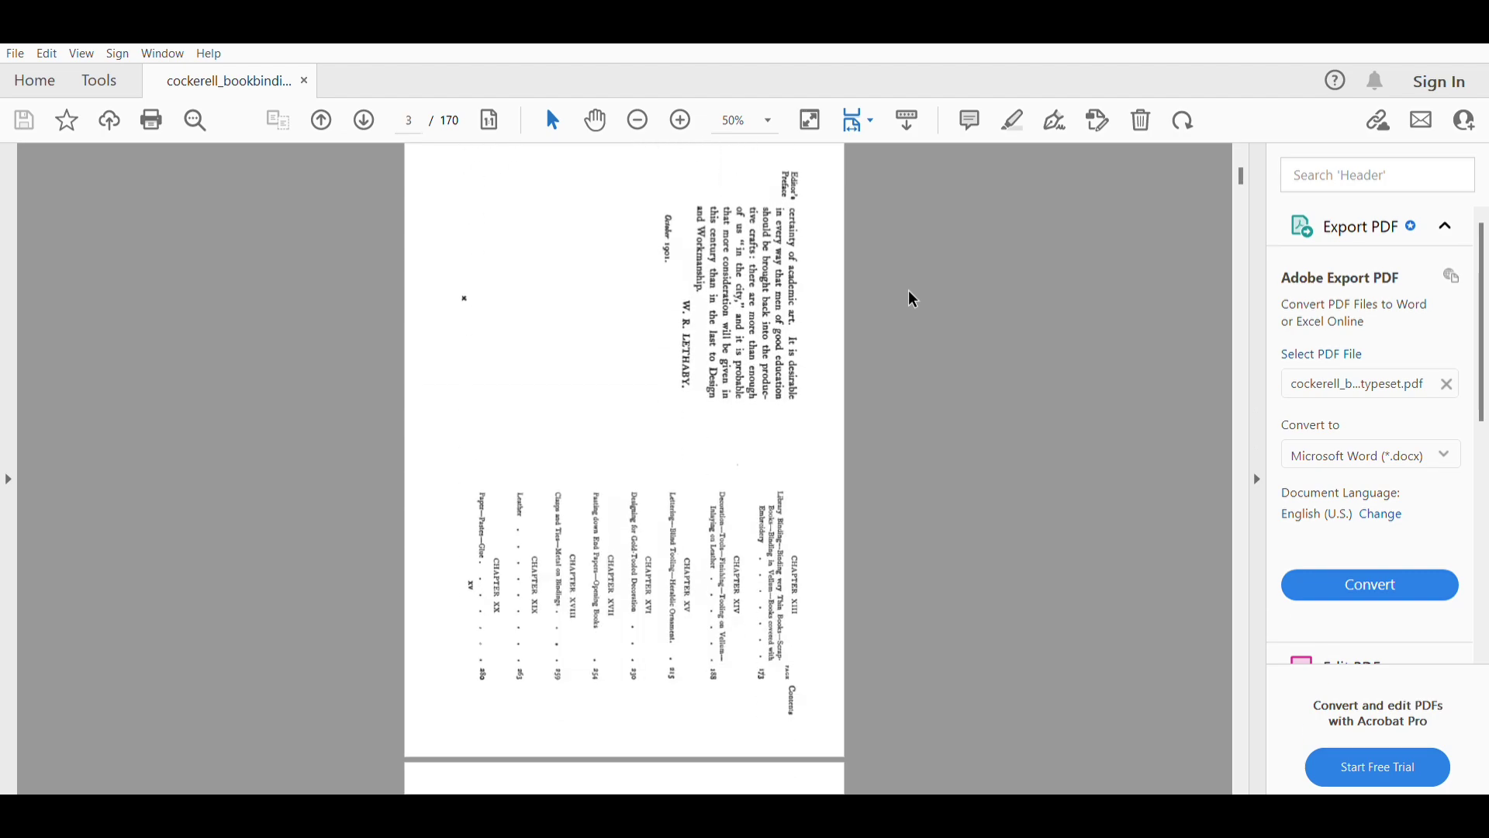
scroll(909, 300, down, 6)
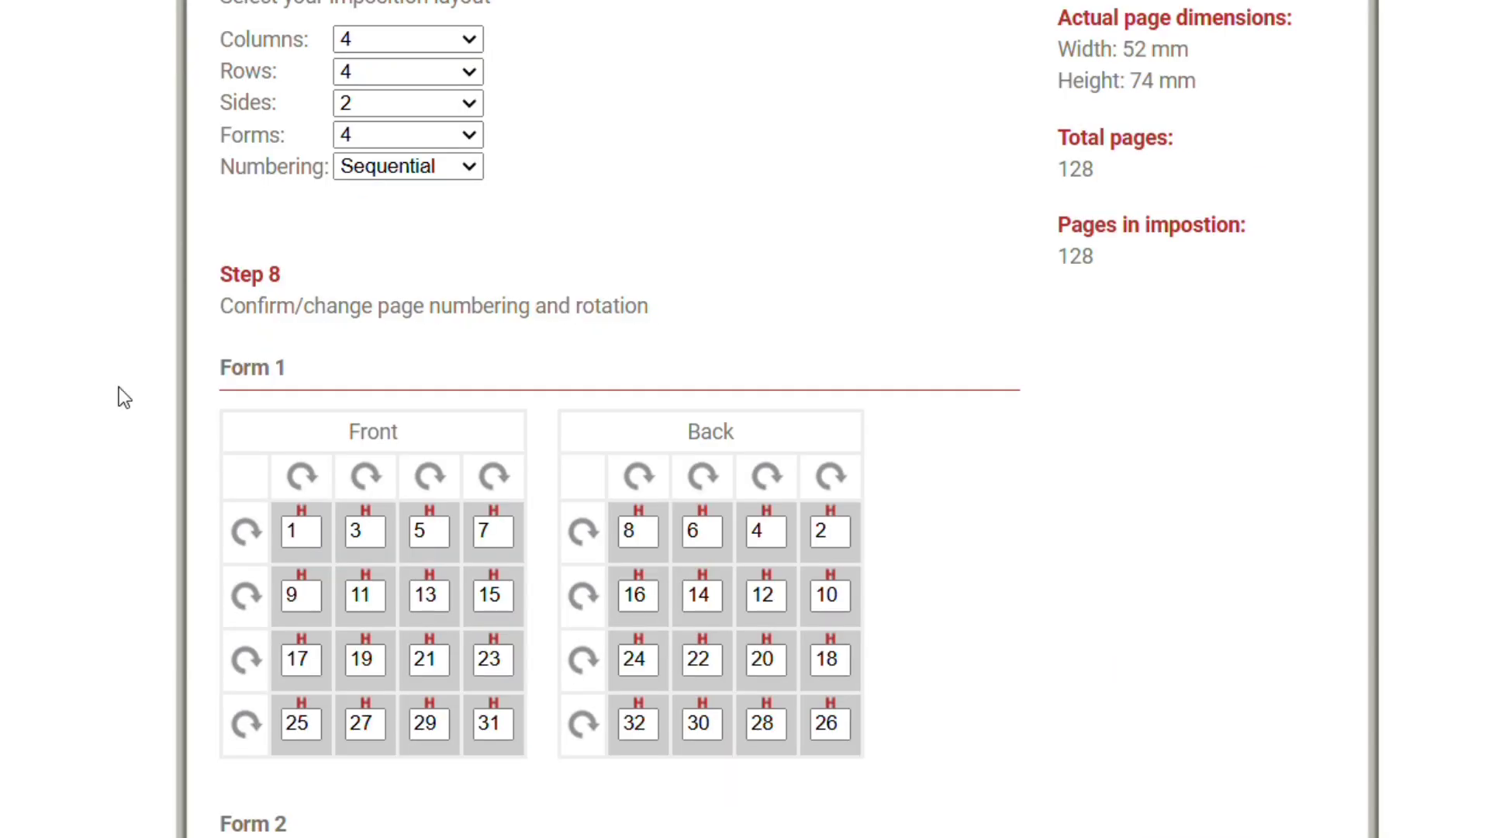
Renumber Form 1's first front row to pages 16, 1, 14 and 3
click(306, 530)
text(6)
click(352, 531)
key(BackSpace)
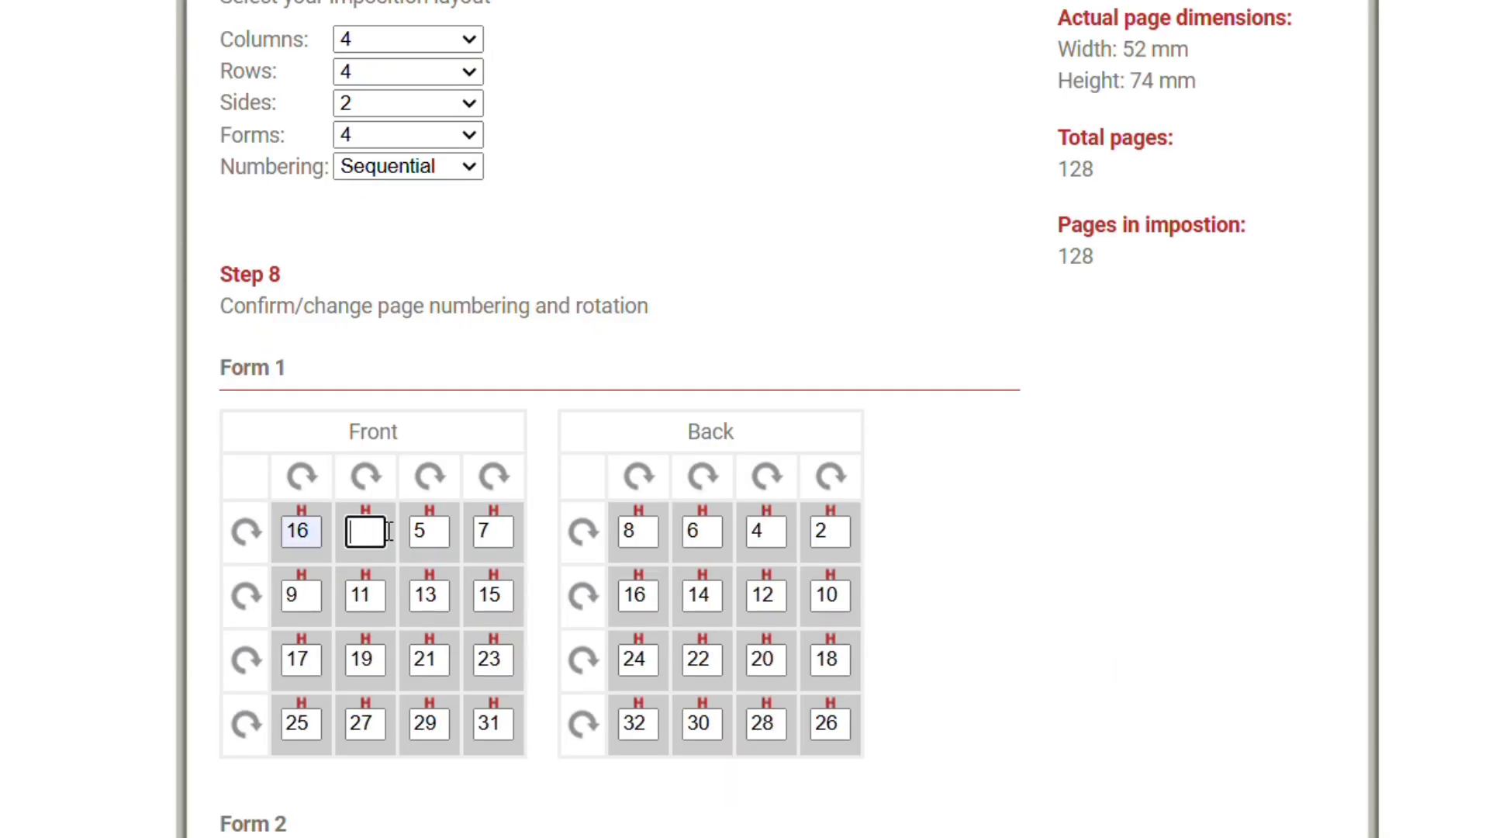
text(1)
click(438, 531)
key(BackSpace)
text(14)
click(496, 532)
key(BackSpace)
text(3)
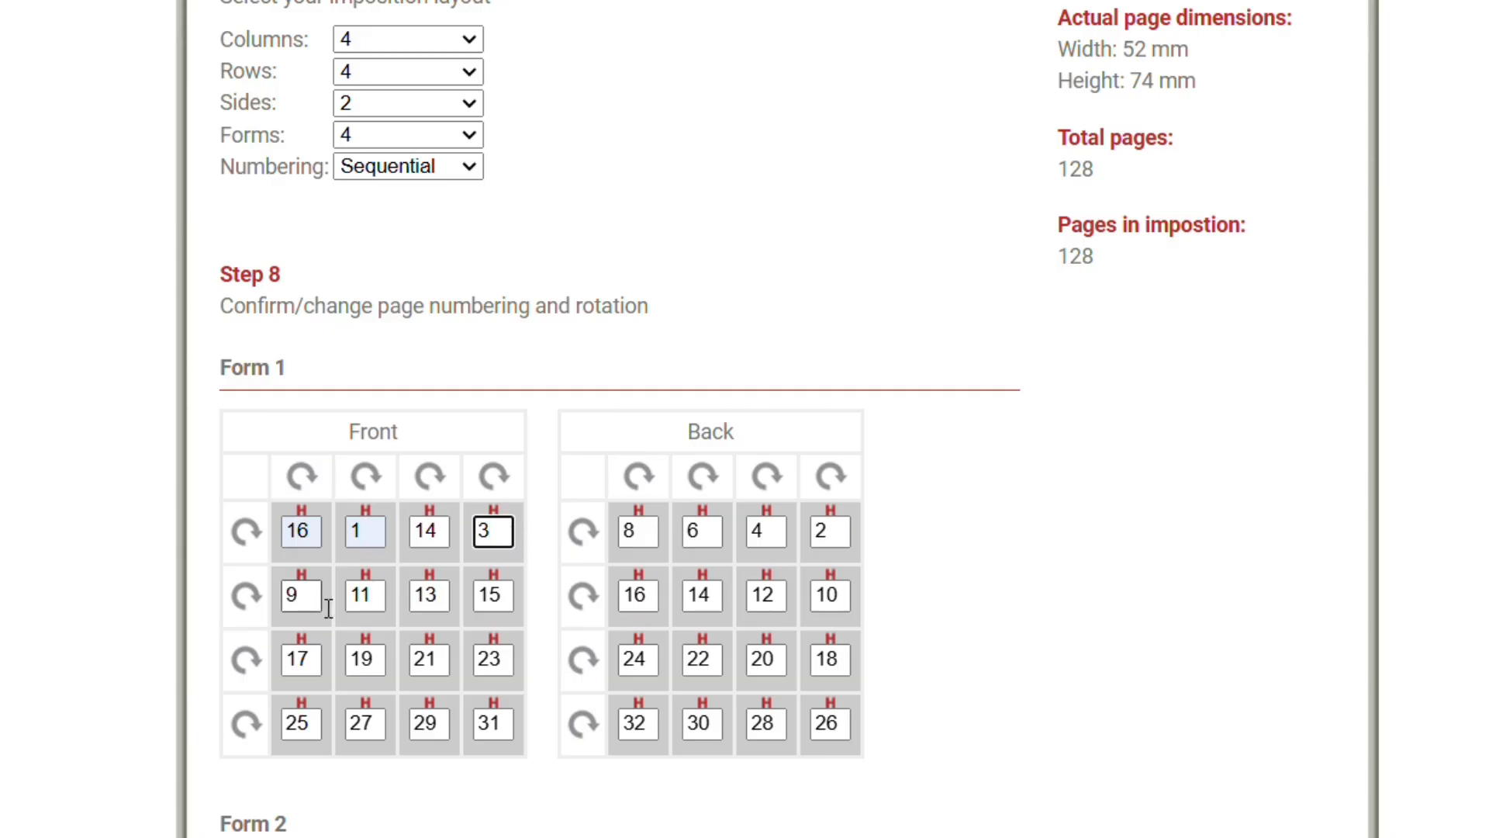
Renumber the second front row to pages 12, 5, 10 and 7
click(311, 595)
key(BackSpace)
text(12)
click(374, 595)
key(BackSpace)
key(BackSpace)
text(5)
click(438, 595)
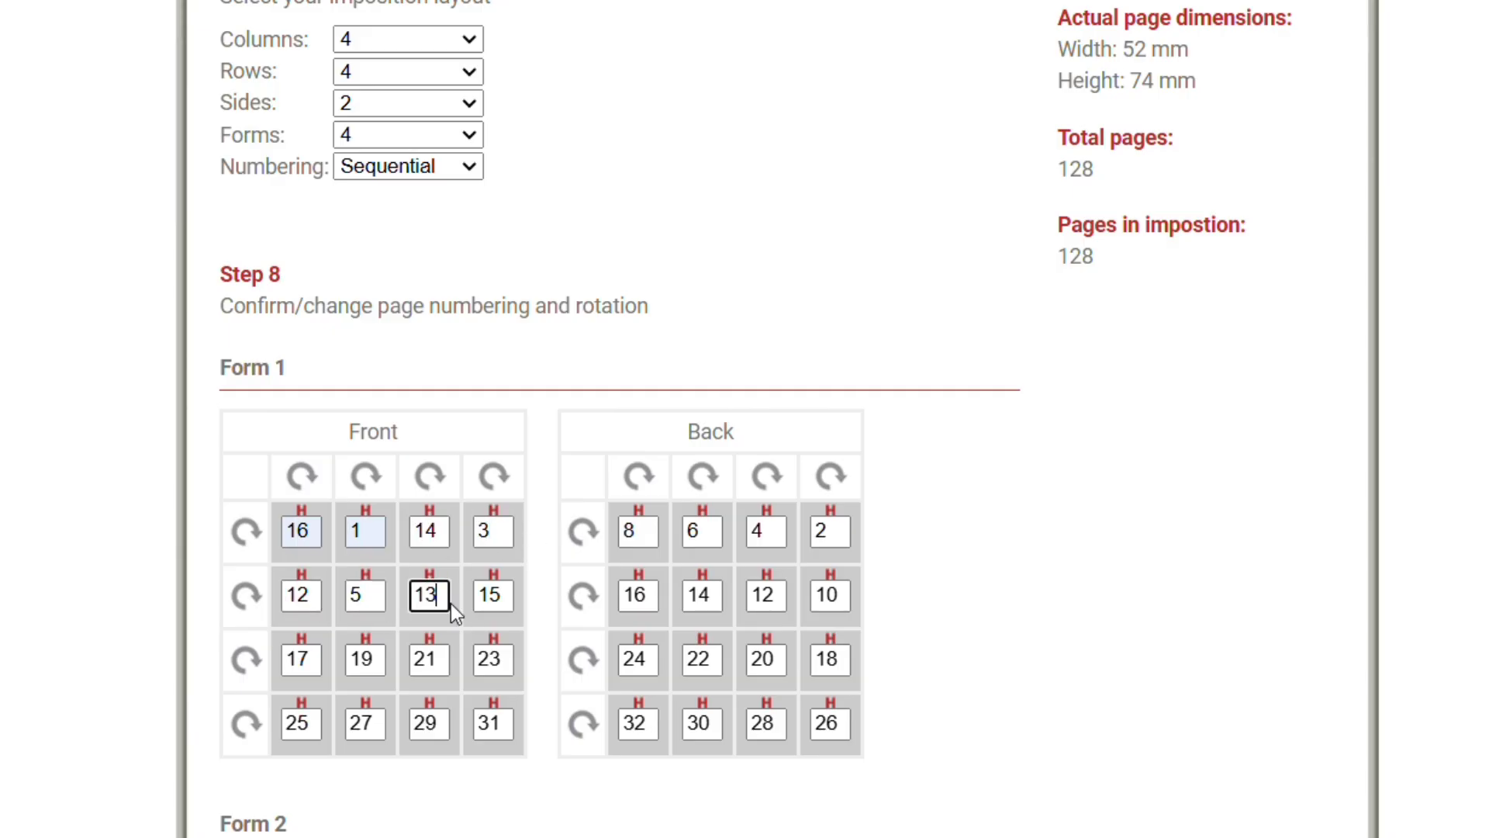
key(BackSpace)
text(0)
click(508, 597)
key(BackSpace)
key(BackSpace)
text(7)
Put page 32 in the first slot of the third front row
click(315, 661)
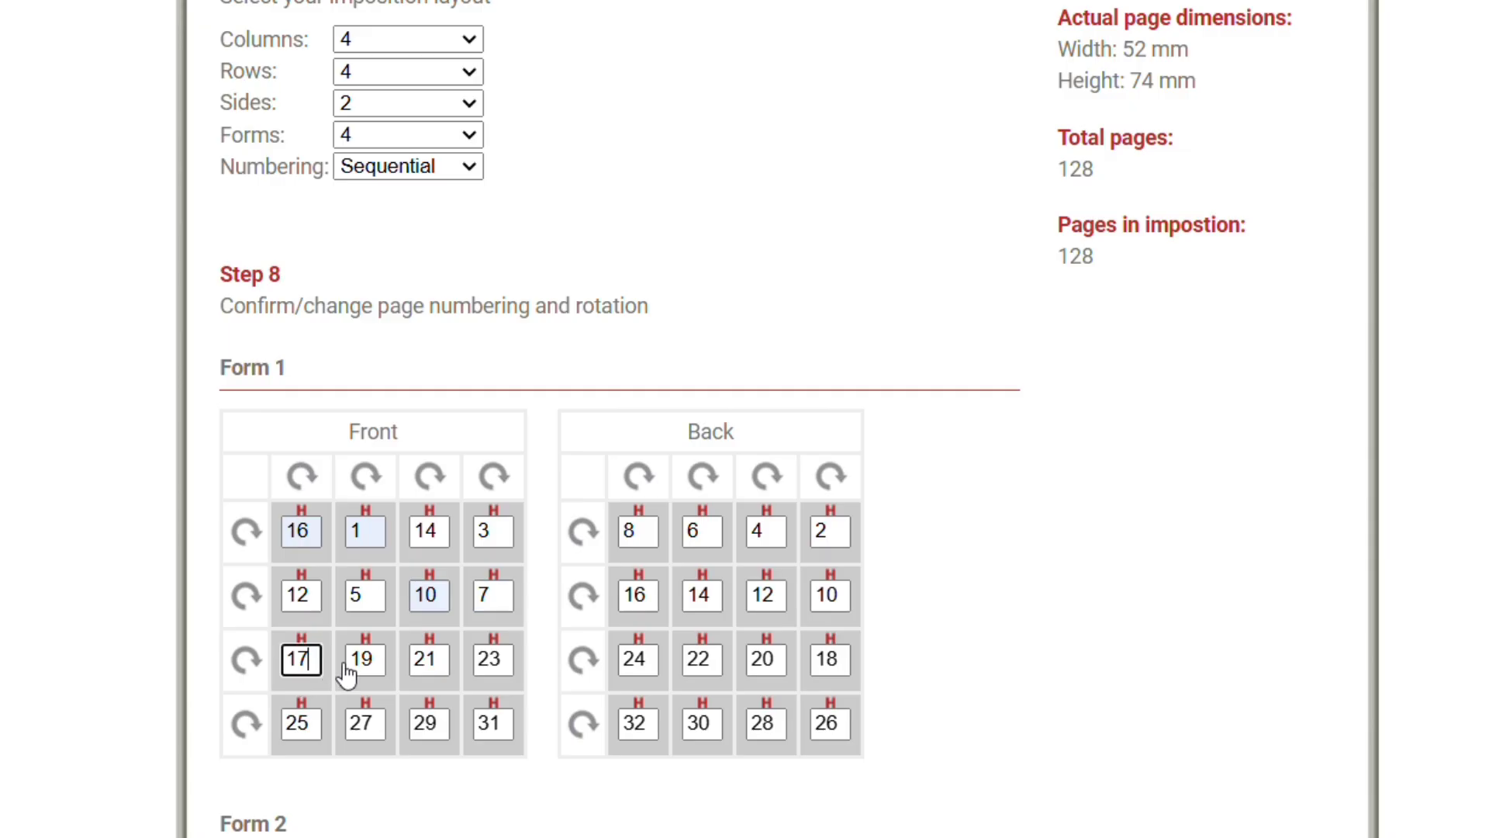
key(BackSpace)
key(BackSpace)
text(32)
click(380, 661)
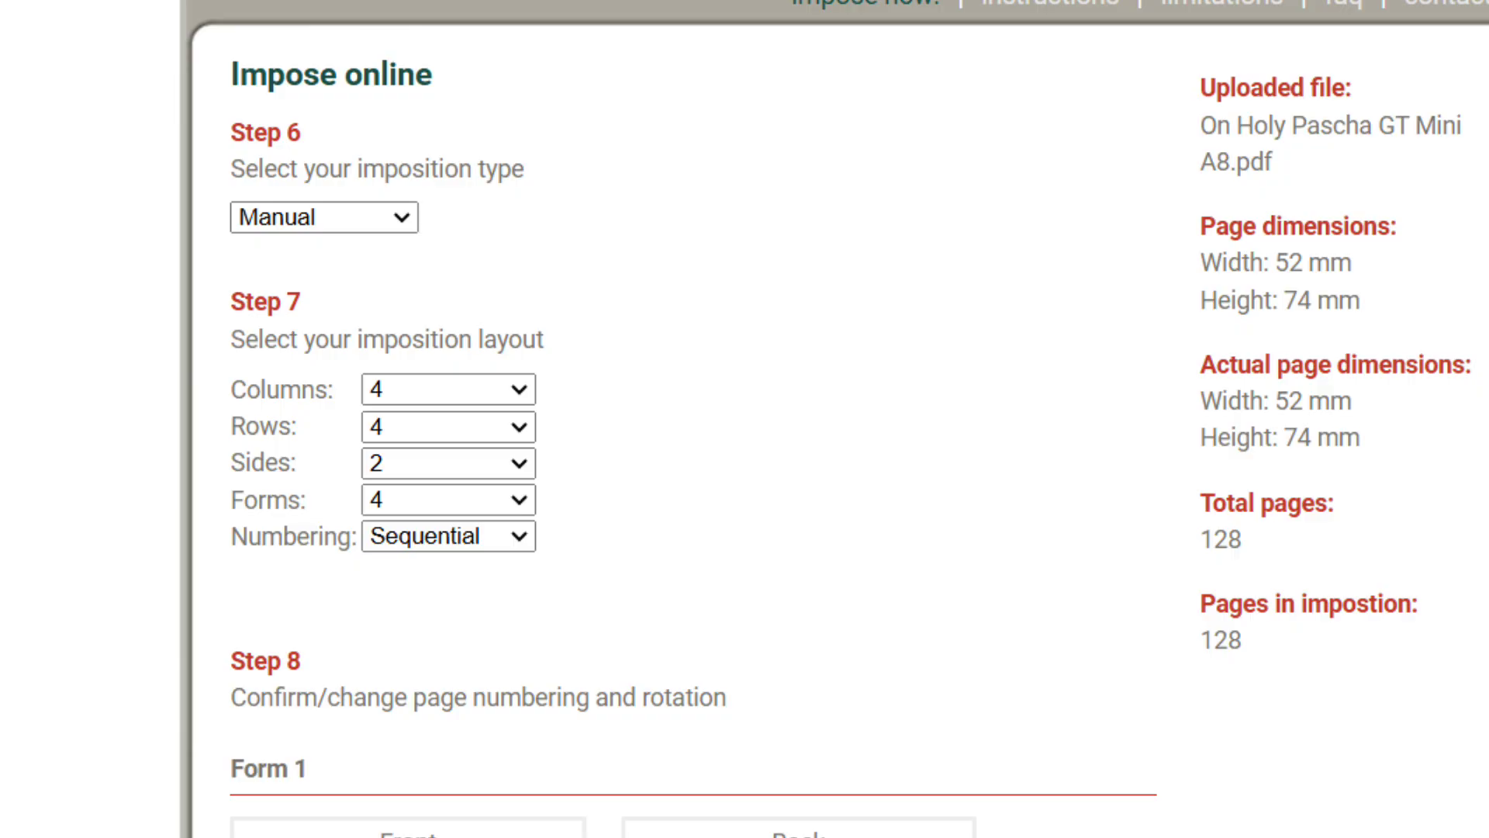
Scroll to Form 1's grid showing front 16, 1, 14, 3 and back 4, 13, 2, 15
scroll(698, 466, down, 5)
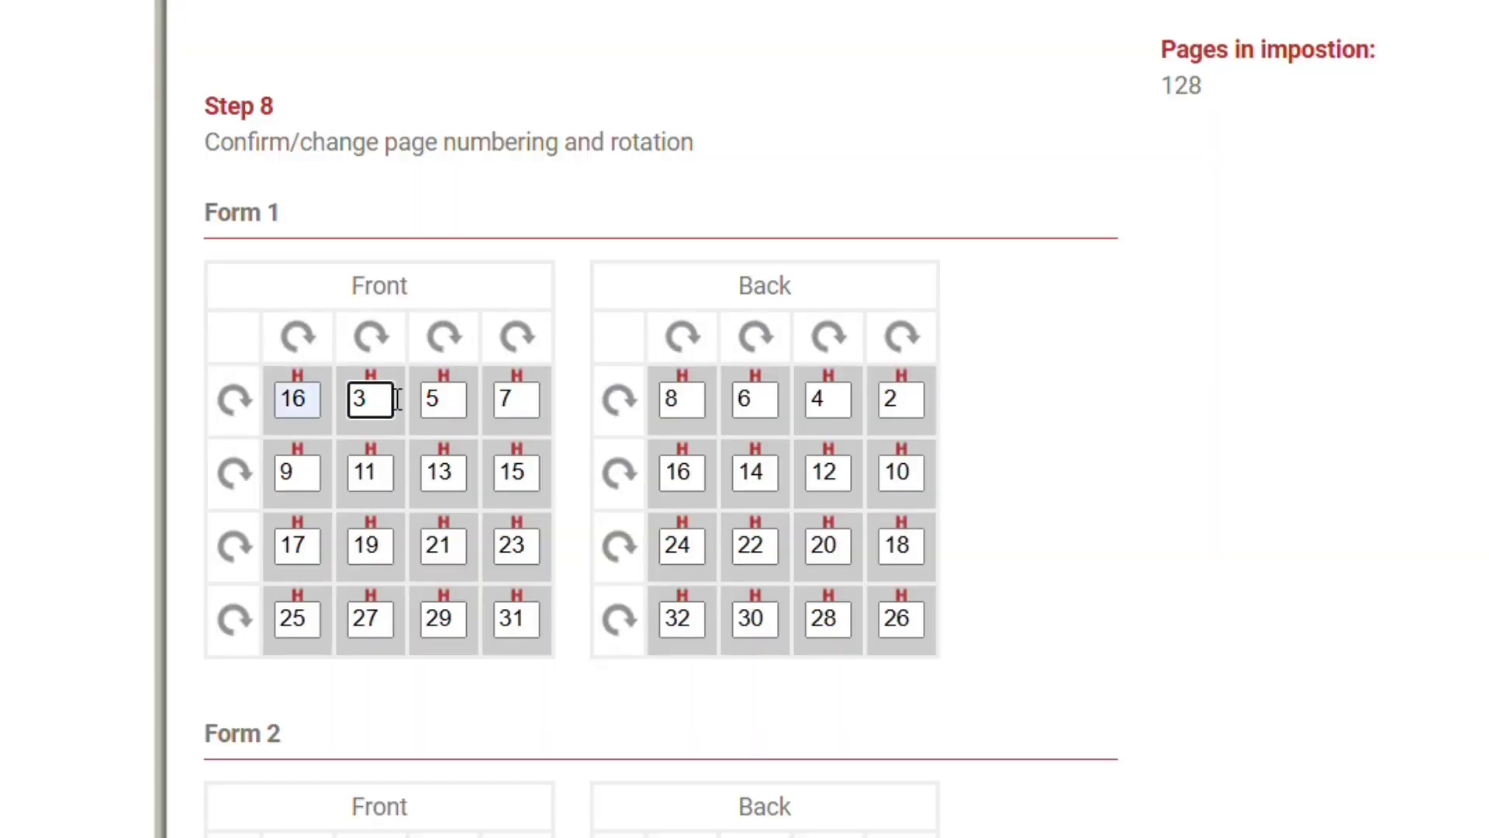
Re-enter Form 1's top front row as pages 16, 1, 14 and 3
text(1)
key(Tab)
text(14)
key(Tab)
text(3)
click(299, 473)
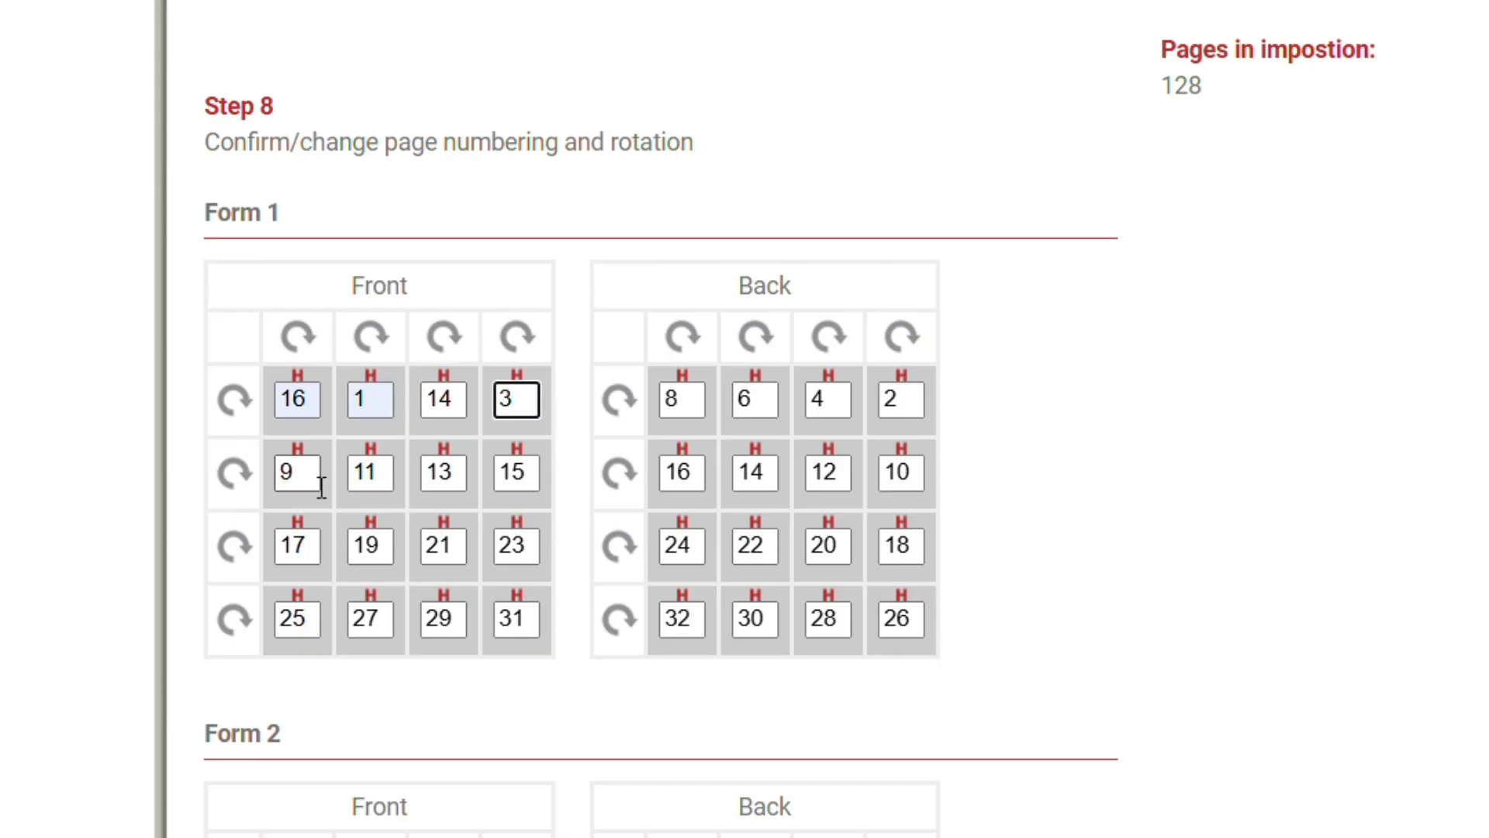
key(BackSpace)
Fill the second front row's slots with pages 12, 5 and 10
text(12)
double_click(388, 477)
text(5)
double_click(464, 481)
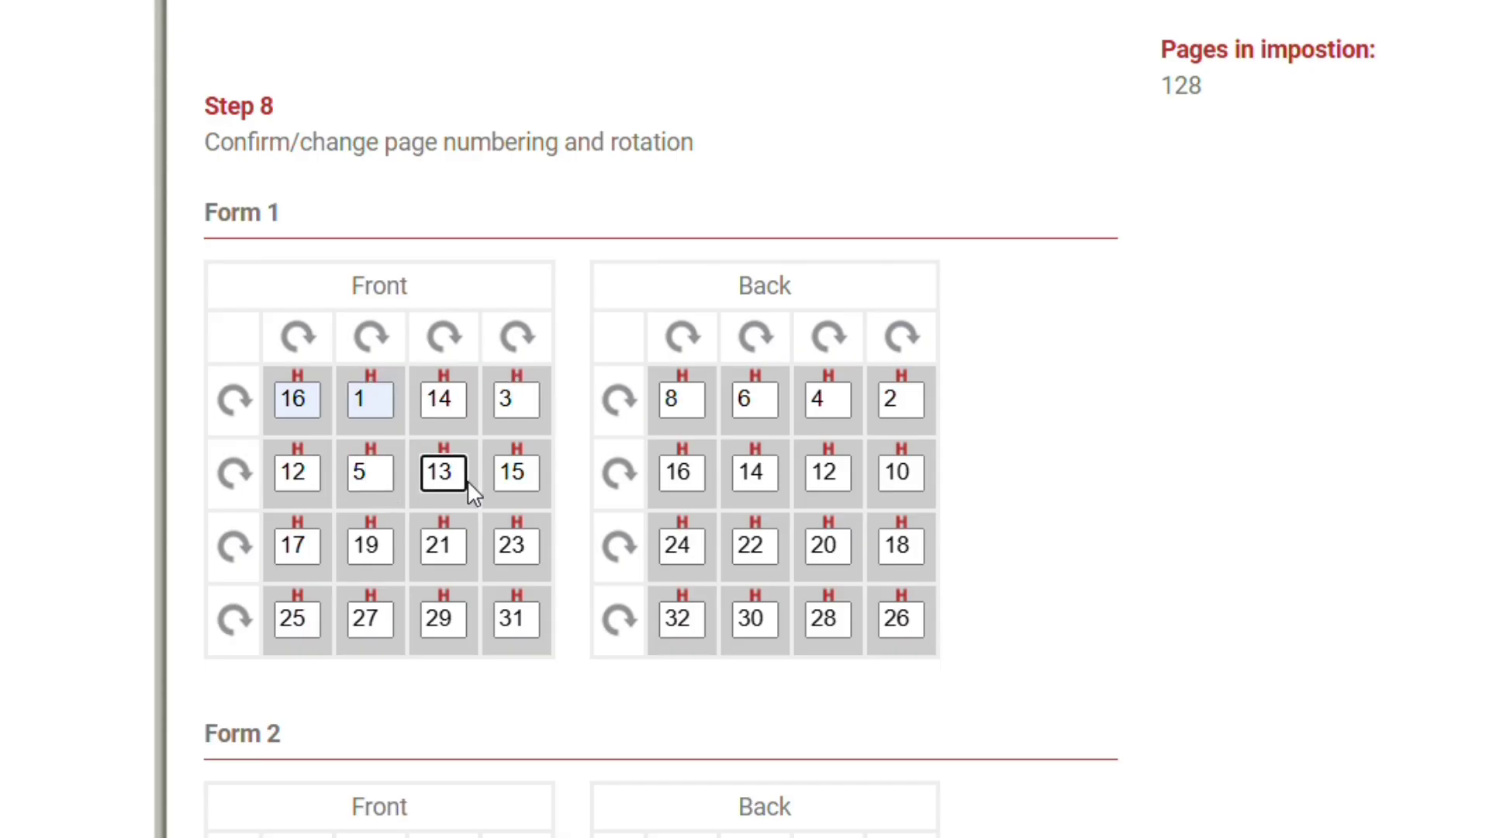
text(10)
key(Tab)
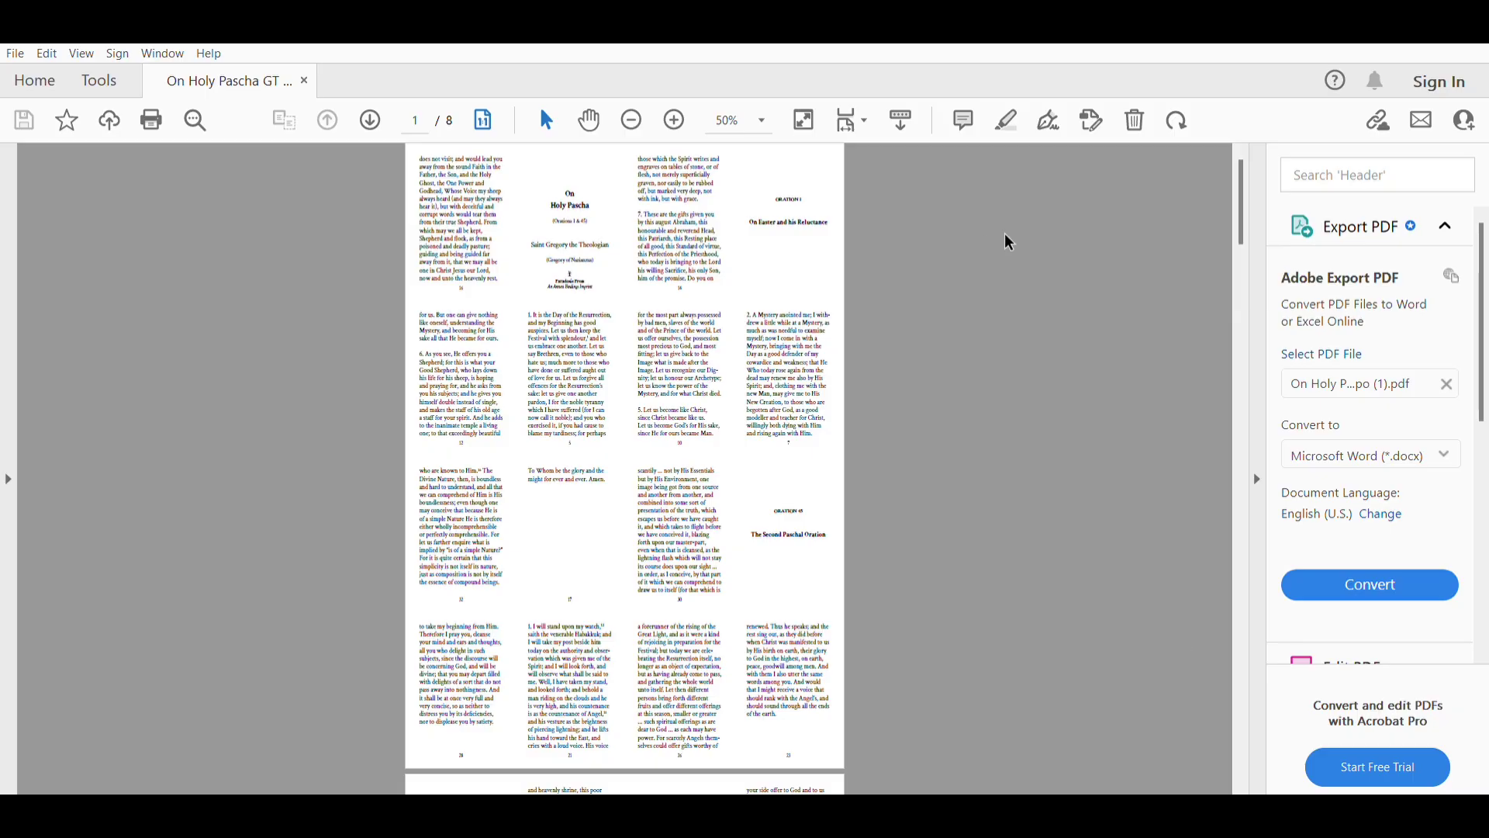
scroll(1012, 237, down, 3)
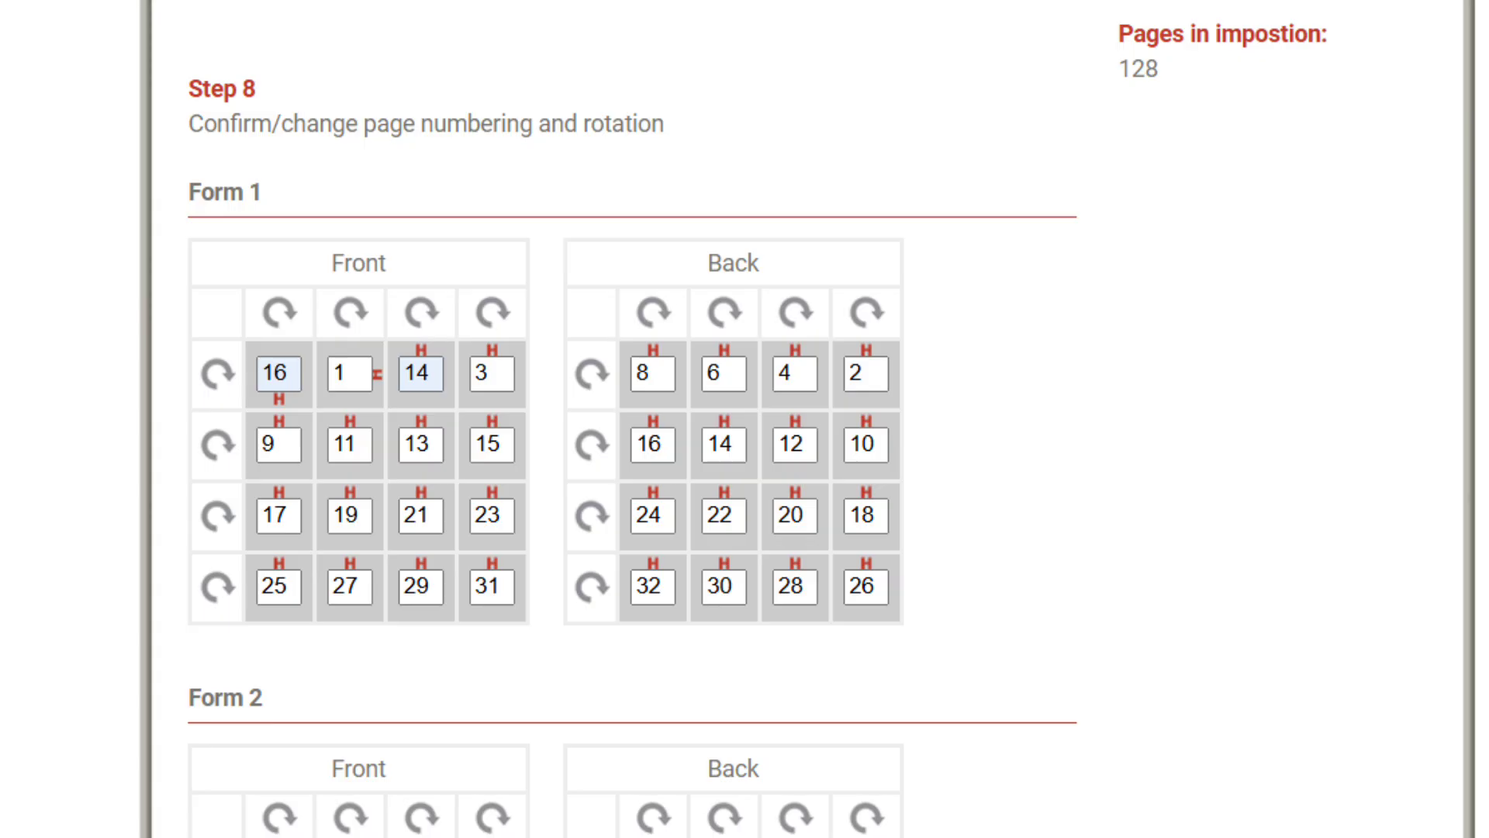